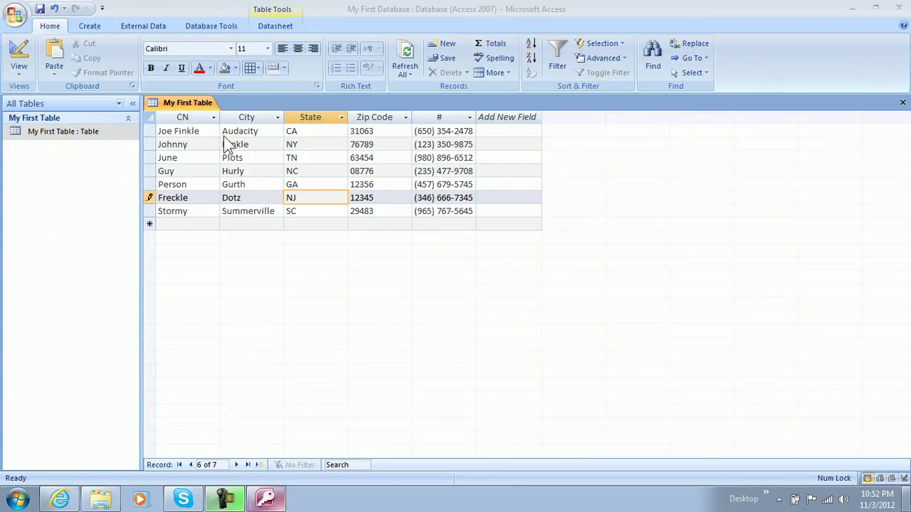
Start a new query with the Simple Query Wizard, using My First Table as the source
{"action": "left_click", "coordinate": [92, 27]}
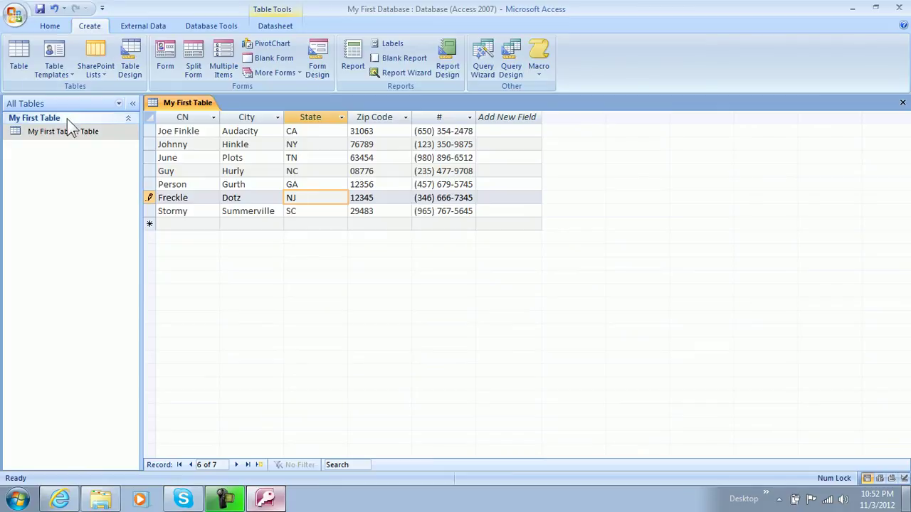
{"action": "left_click", "coordinate": [484, 65]}
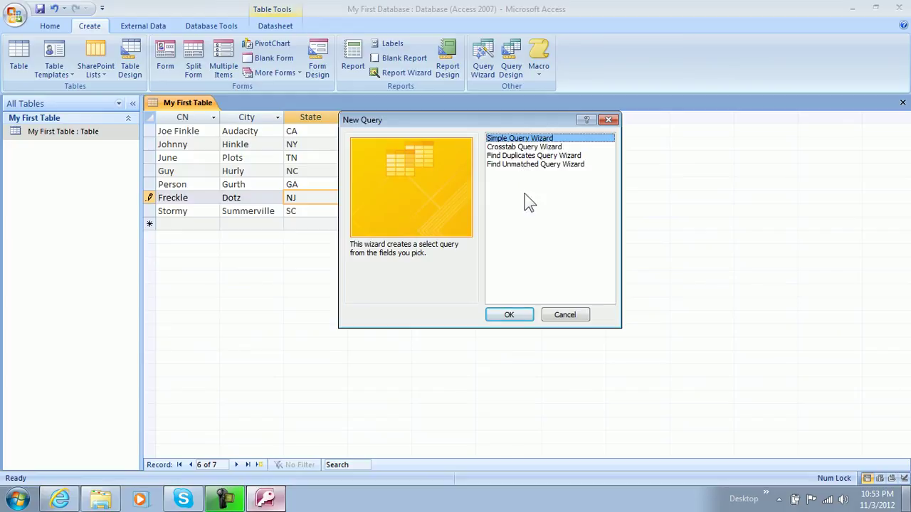
{"action": "left_click", "coordinate": [510, 316]}
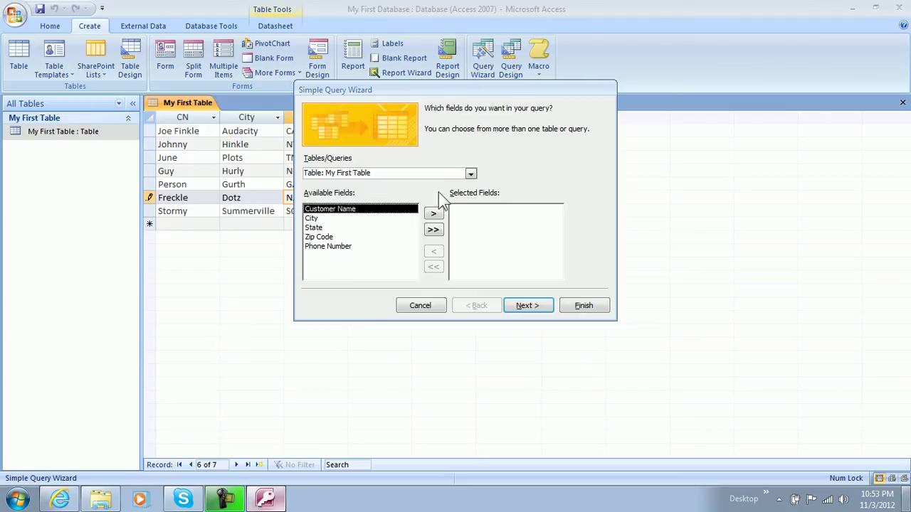
{"action": "left_click", "coordinate": [470, 174]}
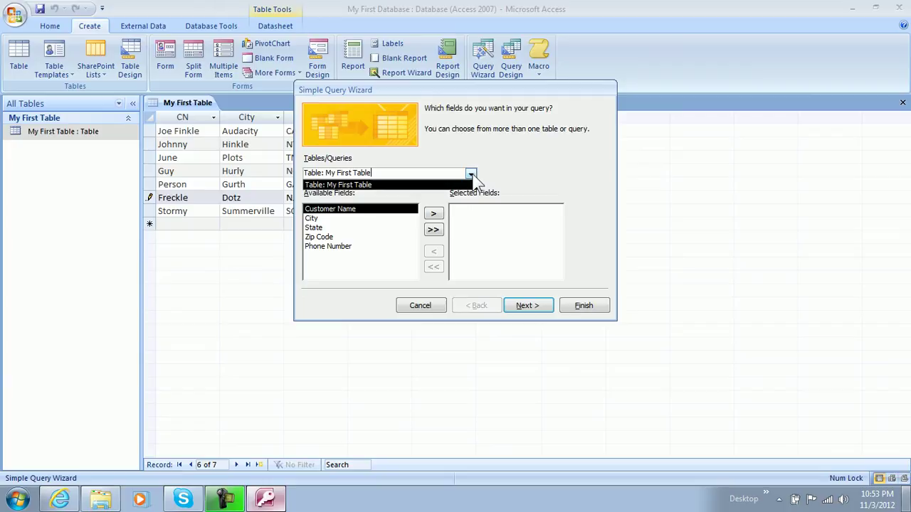
{"action": "left_click", "coordinate": [472, 174]}
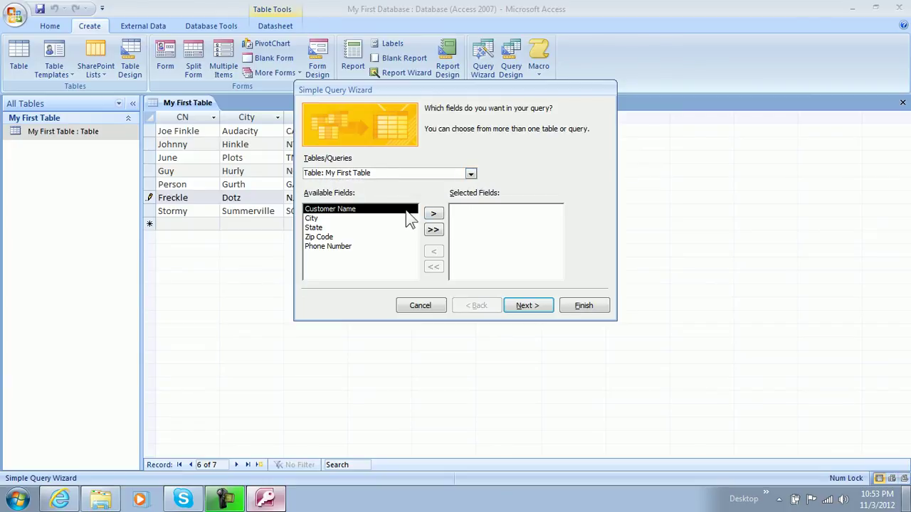
Add the Customer Name, Zip Code and Phone Number fields, and finish the query as My First Table Query, opened to view information
{"action": "left_click", "coordinate": [434, 215]}
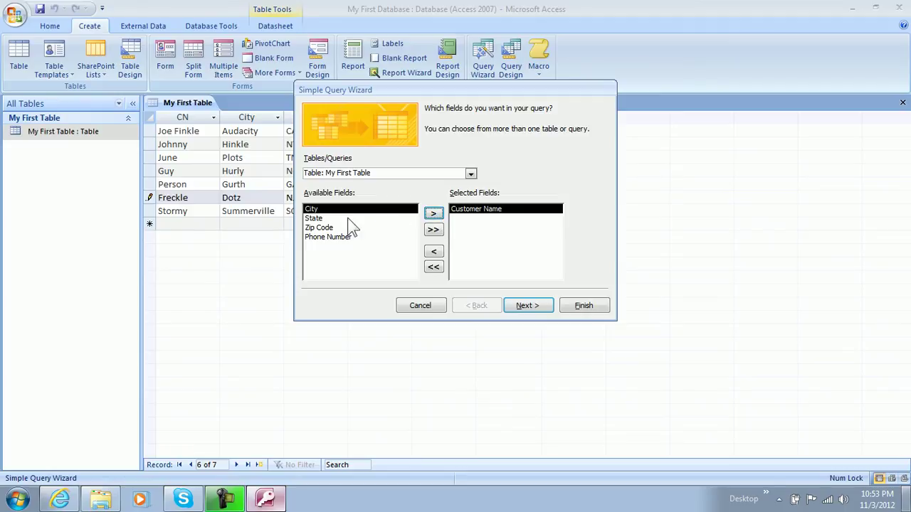
{"action": "left_click", "coordinate": [349, 227]}
{"action": "left_click", "coordinate": [433, 214]}
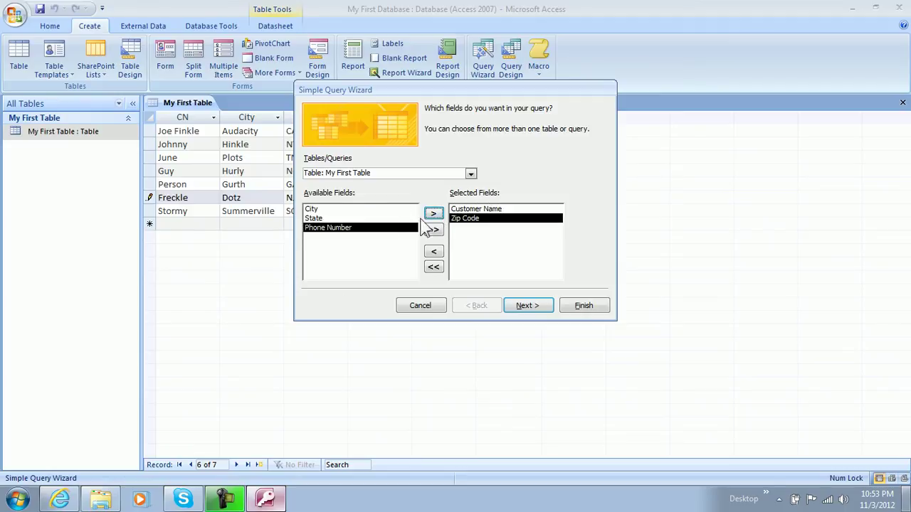
{"action": "left_click", "coordinate": [433, 214]}
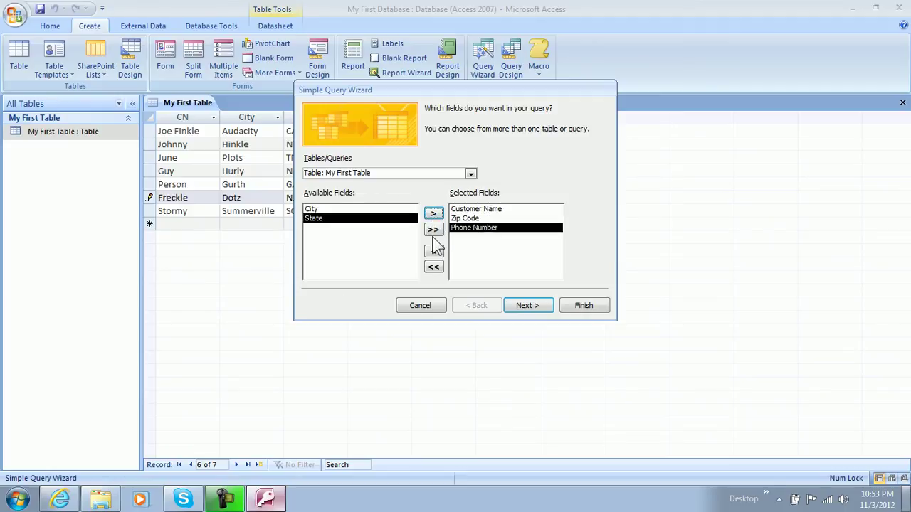
{"action": "left_click", "coordinate": [539, 308]}
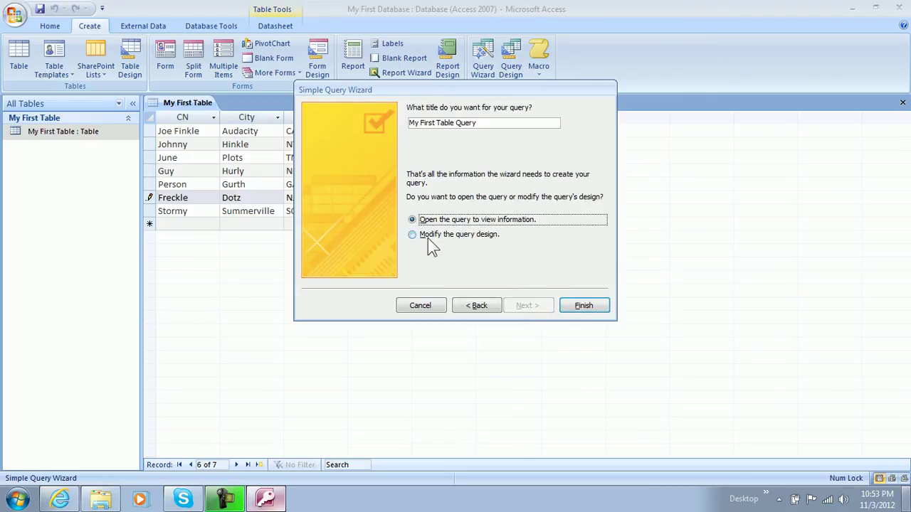
{"action": "left_click", "coordinate": [584, 307]}
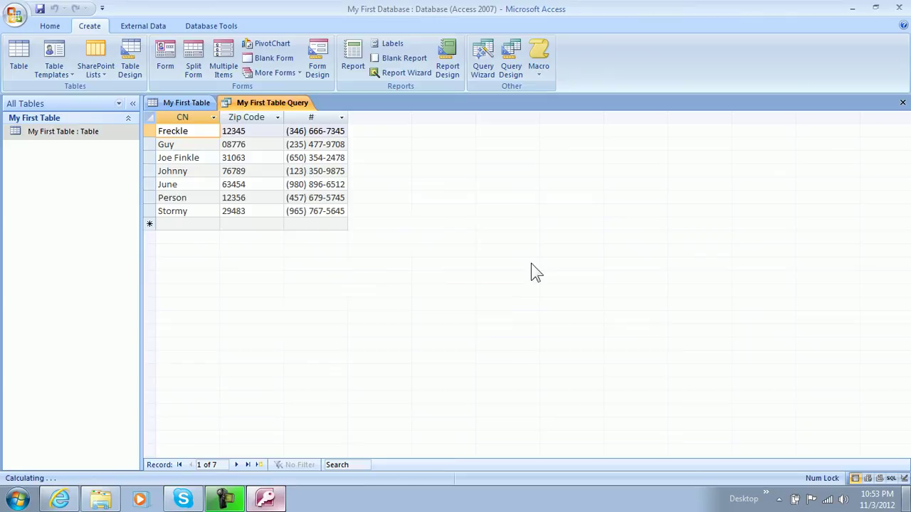
Bring up My First Table Query from the object list and save it
{"action": "left_click", "coordinate": [99, 148]}
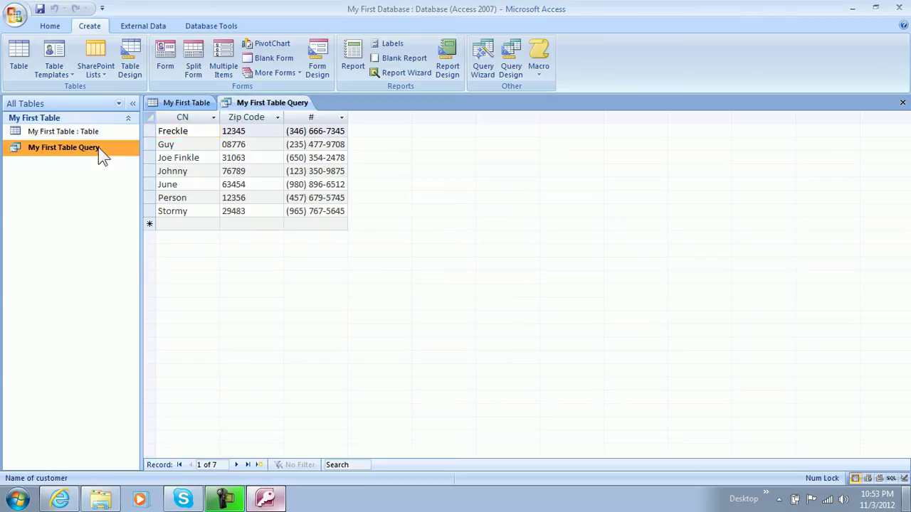
{"action": "double_click", "coordinate": [79, 148]}
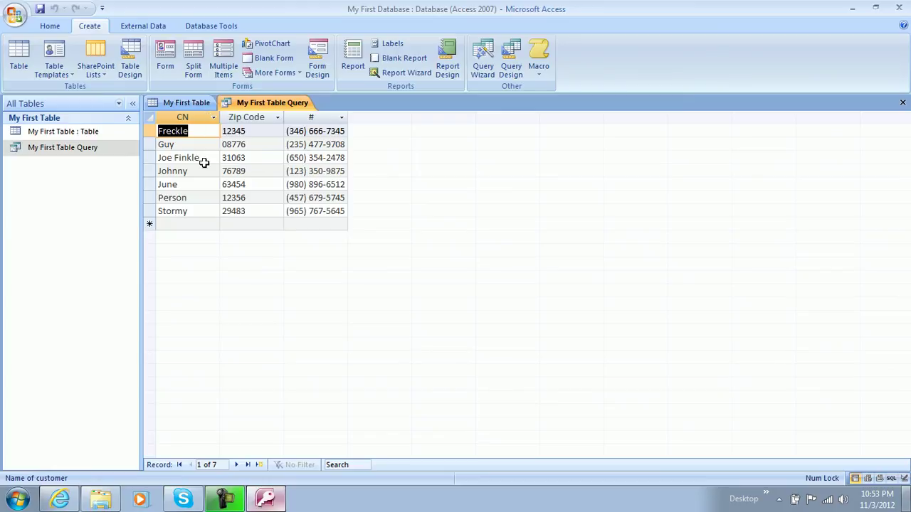
{"action": "left_click", "coordinate": [232, 134]}
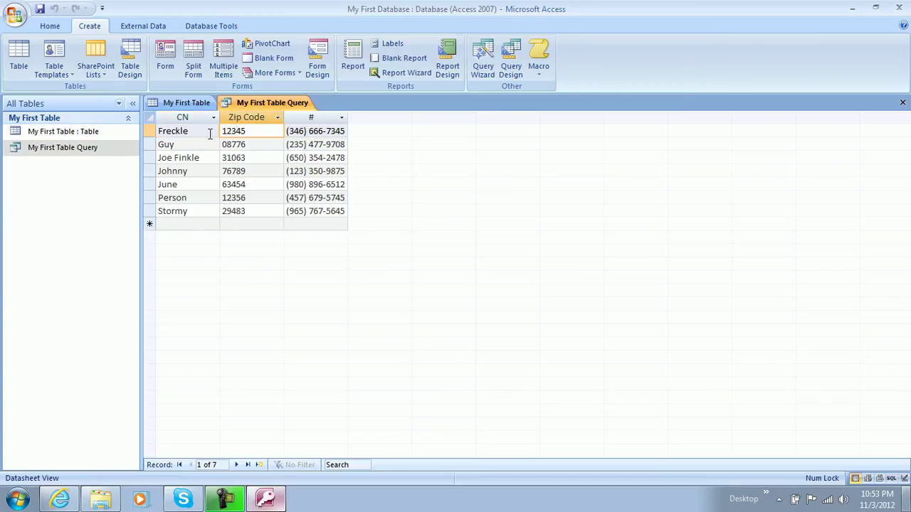
{"action": "left_click", "coordinate": [179, 131]}
{"action": "right_click", "coordinate": [265, 106]}
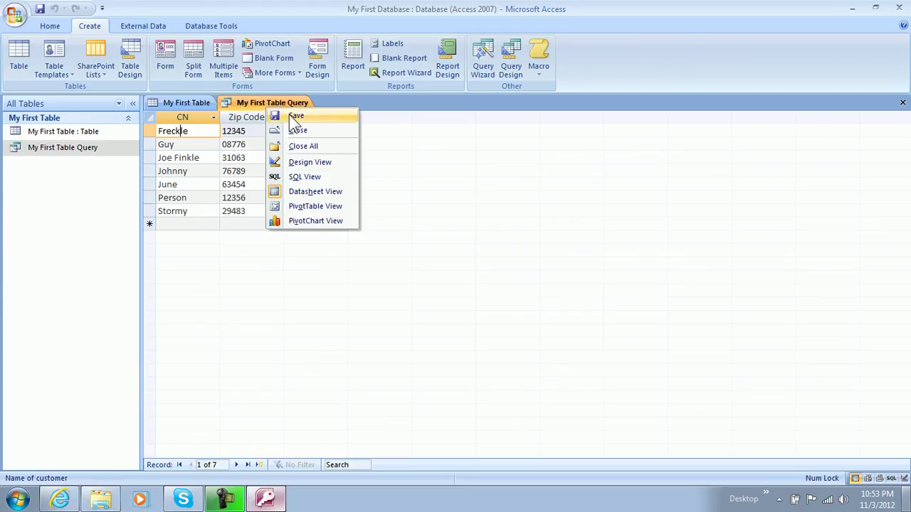
{"action": "left_click", "coordinate": [289, 114]}
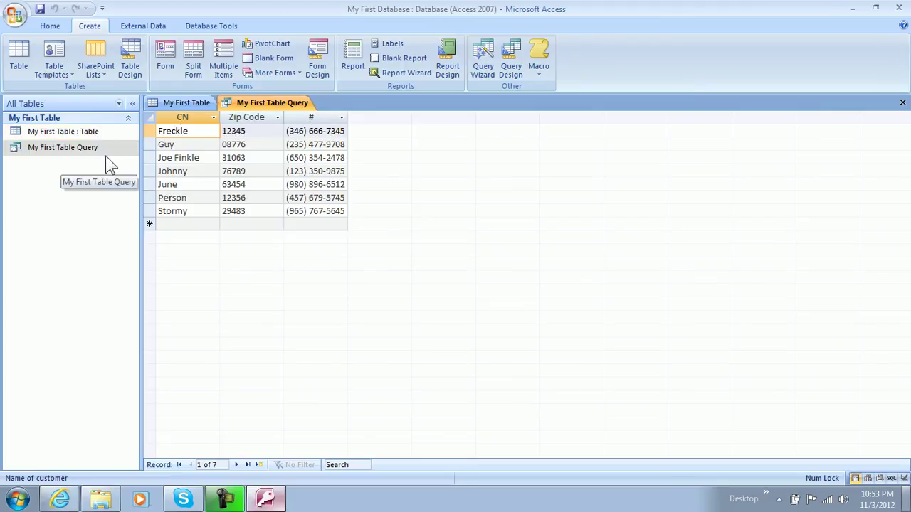
Try to rename My First Table Query while it is still open
{"action": "right_click", "coordinate": [257, 106]}
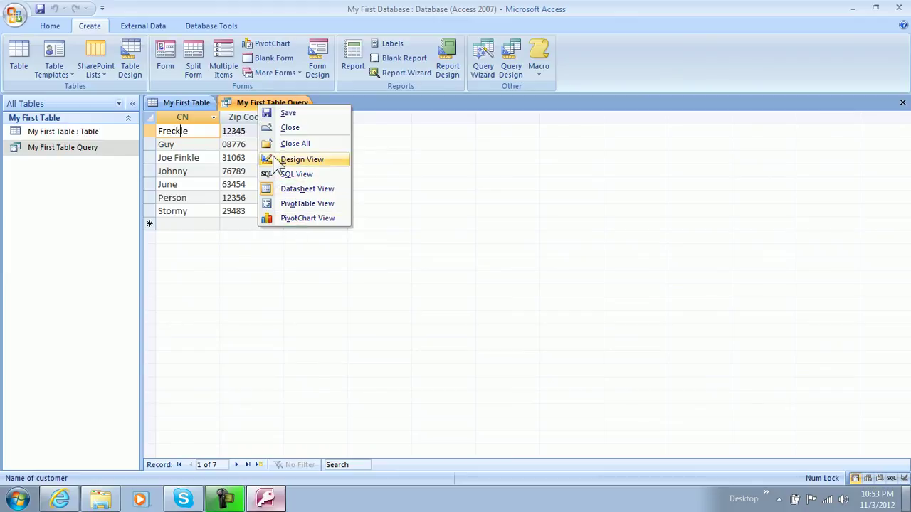
{"action": "left_click", "coordinate": [70, 151]}
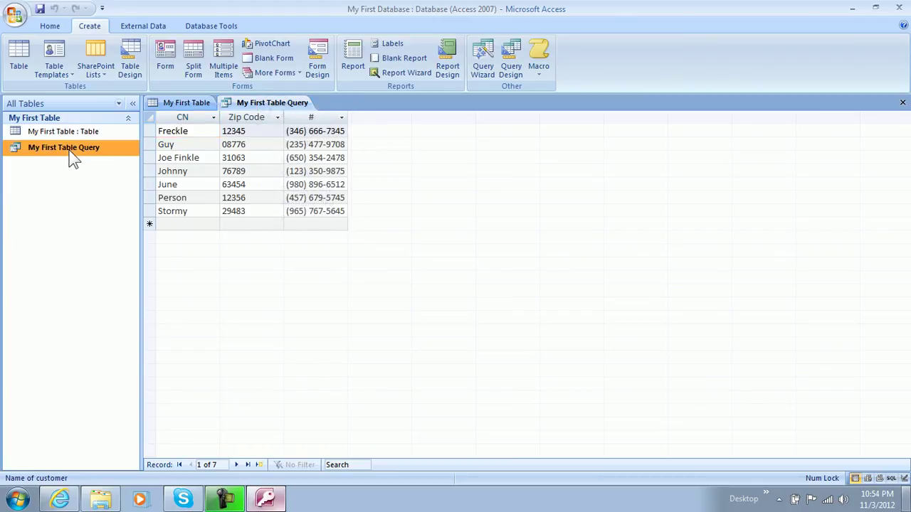
{"action": "right_click", "coordinate": [69, 150]}
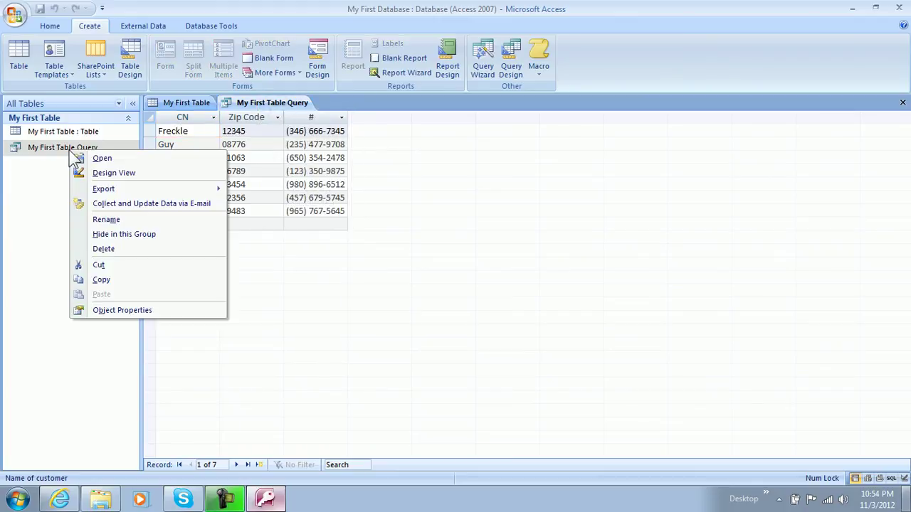
{"action": "left_click", "coordinate": [120, 218]}
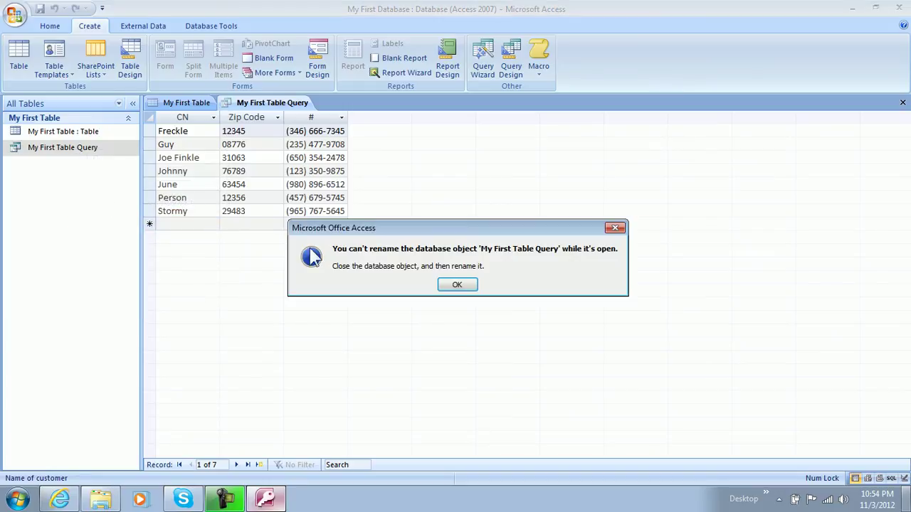
{"action": "left_click", "coordinate": [447, 285]}
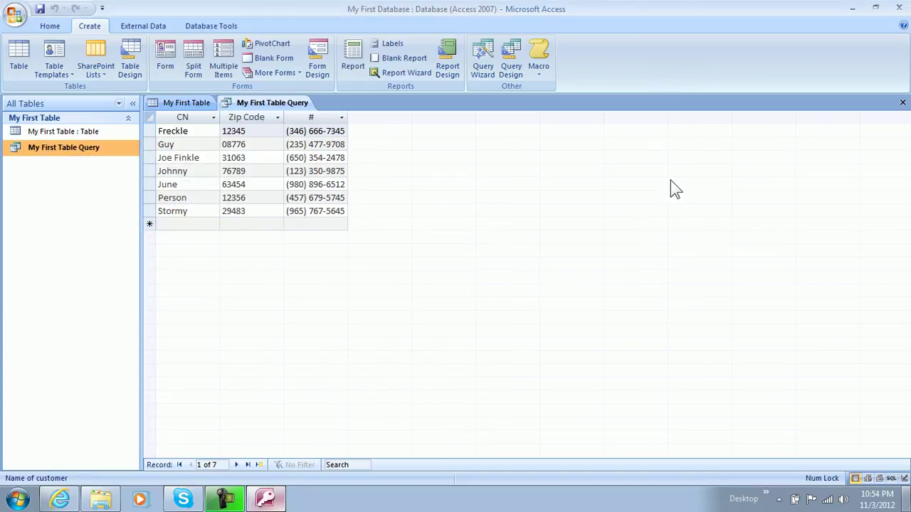
Close My First Table Query and rename it to My First Query
{"action": "left_click", "coordinate": [902, 103]}
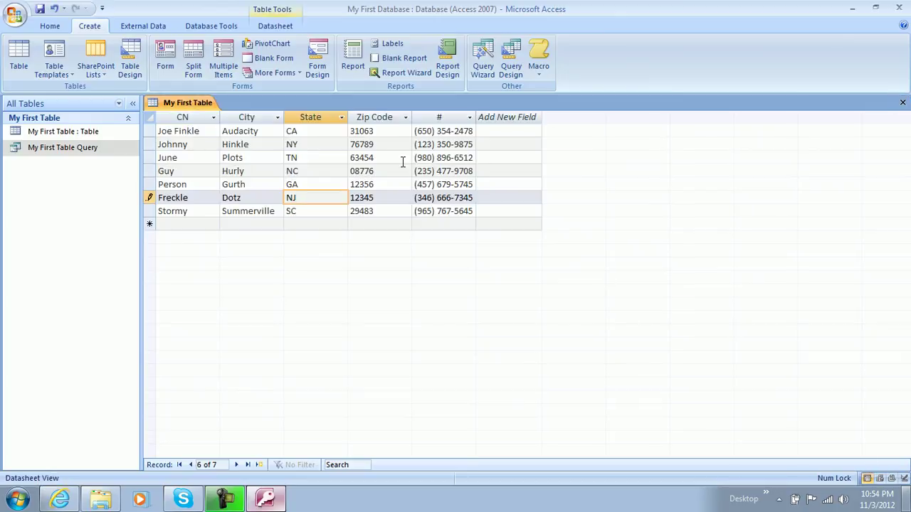
{"action": "right_click", "coordinate": [78, 148]}
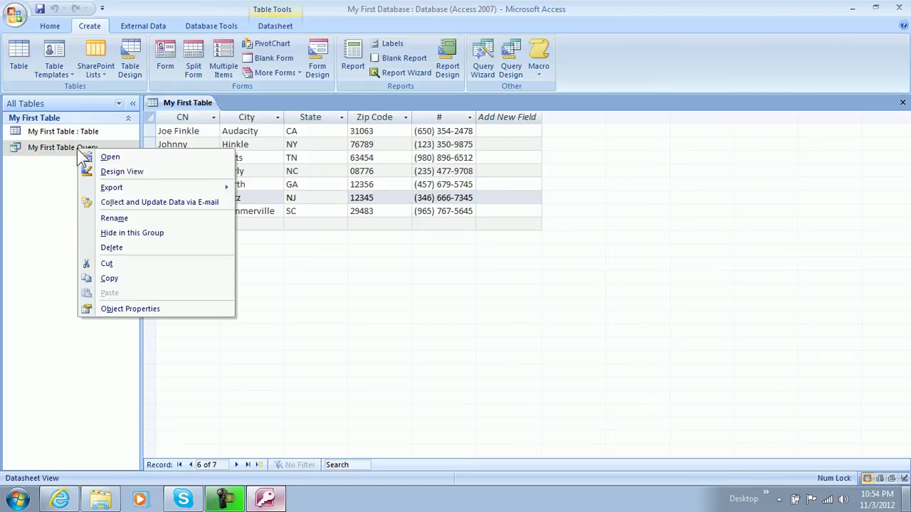
{"action": "left_click", "coordinate": [119, 222]}
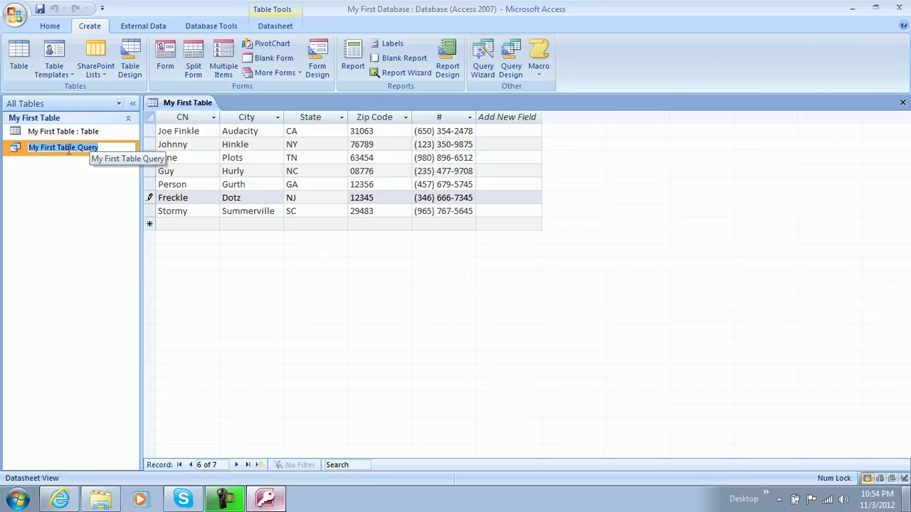
{"action": "left_click_drag", "start_coordinate": [76, 148], "coordinate": [58, 150]}
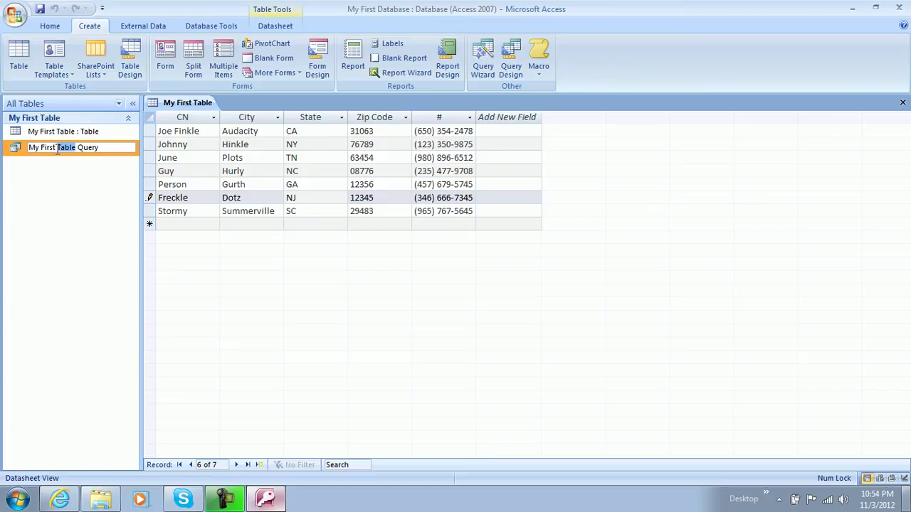
{"action": "key", "text": "BackSpace"}
{"action": "key", "text": "BackSpace"}
{"action": "key", "text": "Return"}
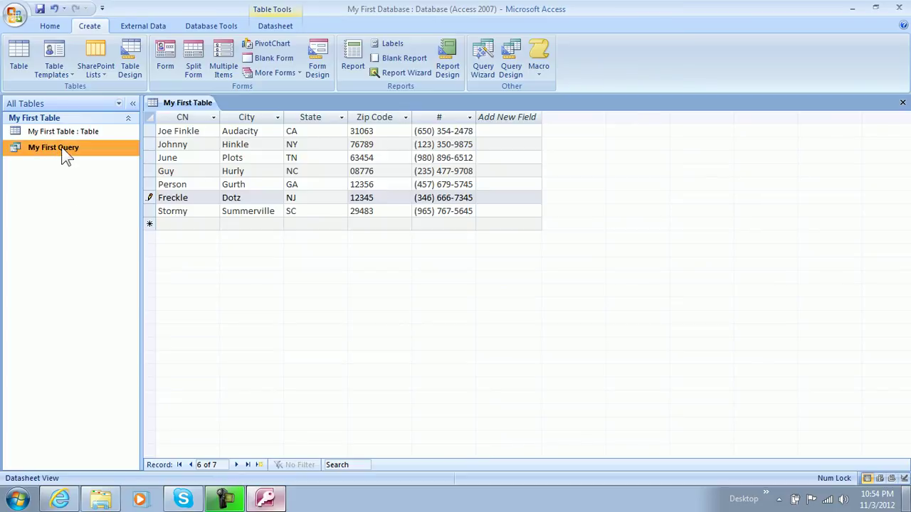
Open My First Query to view its records, and select My First Table in the object list
{"action": "double_click", "coordinate": [63, 150]}
{"action": "left_click", "coordinate": [301, 144]}
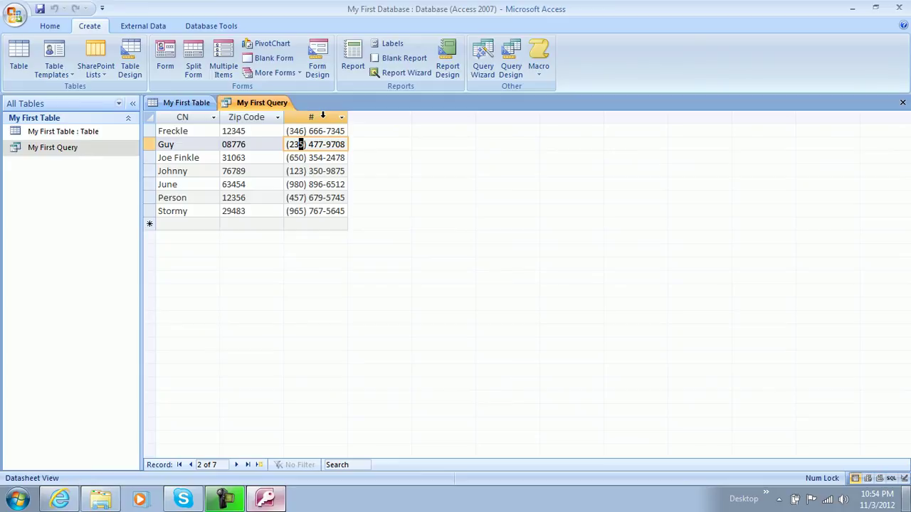
{"action": "left_click", "coordinate": [51, 134]}
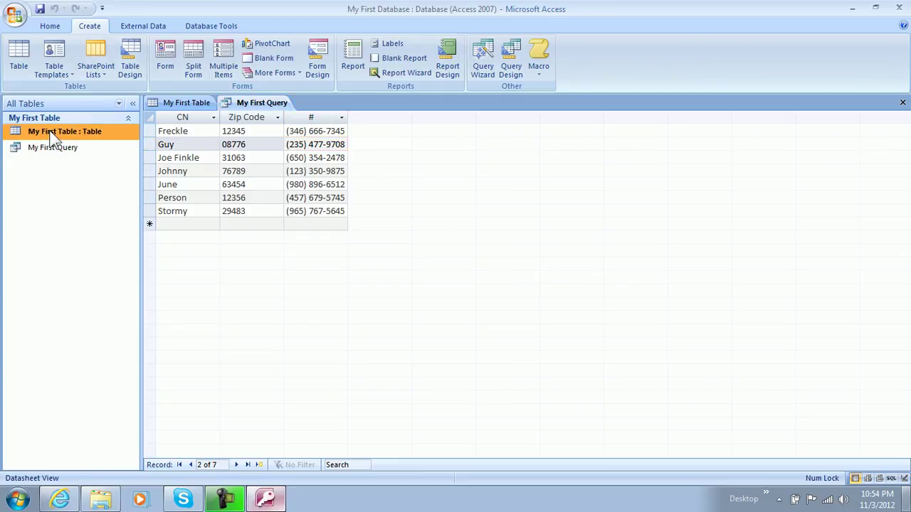